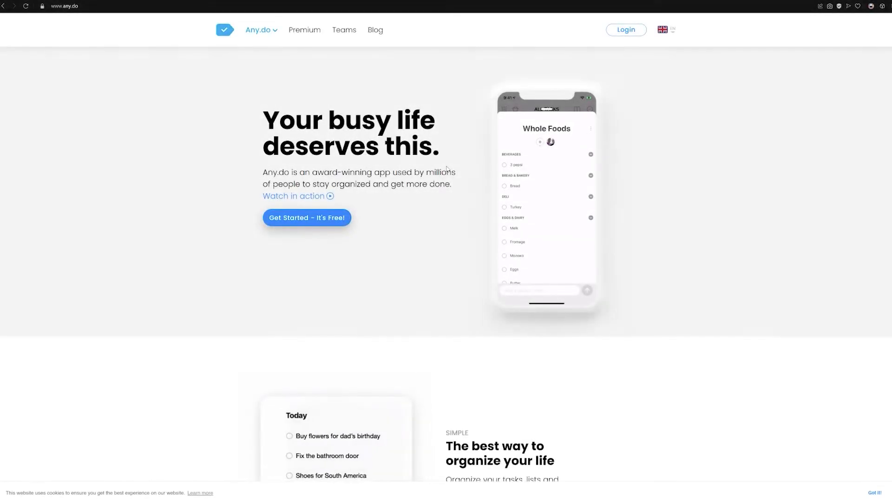
{"action": "scroll", "coordinate": [446, 169], "scroll_direction": "down", "scroll_amount": 2}
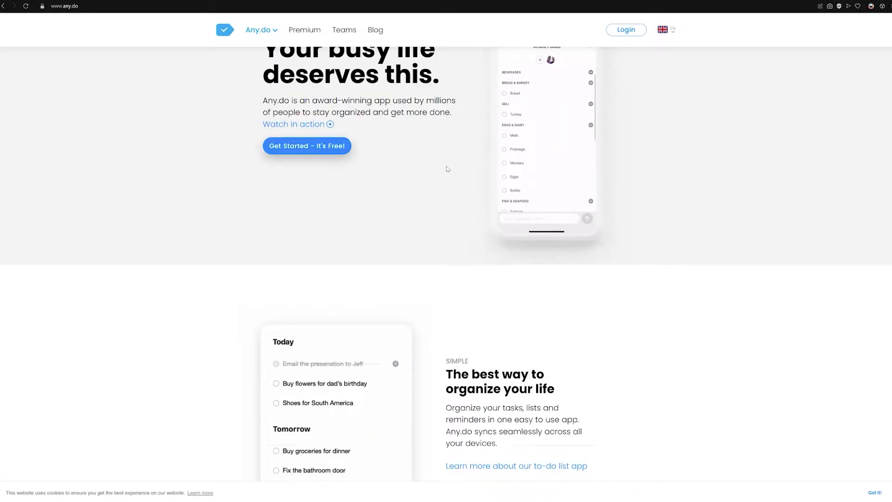
{"action": "scroll", "coordinate": [446, 169], "scroll_direction": "down", "scroll_amount": 1}
{"action": "scroll", "coordinate": [446, 168], "scroll_direction": "down", "scroll_amount": 2}
{"action": "scroll", "coordinate": [446, 169], "scroll_direction": "down", "scroll_amount": 2}
{"action": "scroll", "coordinate": [447, 169], "scroll_direction": "down", "scroll_amount": 1}
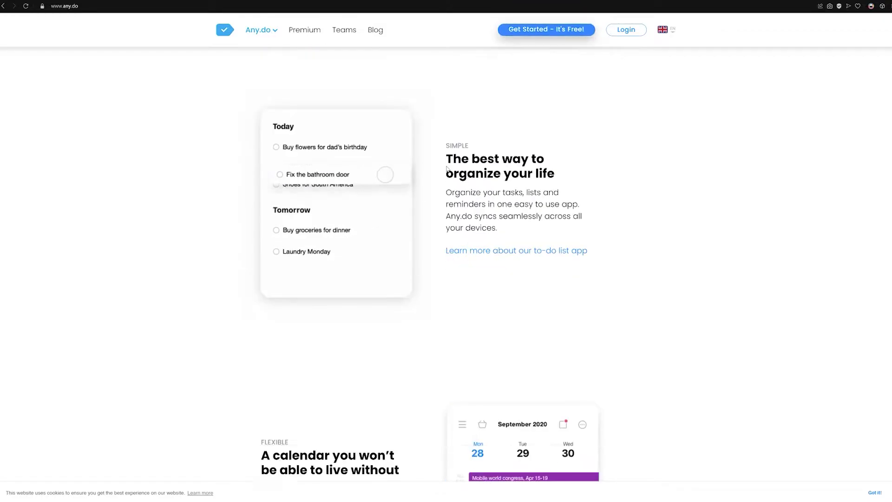
{"action": "scroll", "coordinate": [446, 168], "scroll_direction": "down", "scroll_amount": 1}
{"action": "scroll", "coordinate": [447, 169], "scroll_direction": "down", "scroll_amount": 2}
{"action": "scroll", "coordinate": [447, 168], "scroll_direction": "down", "scroll_amount": 2}
{"action": "scroll", "coordinate": [447, 168], "scroll_direction": "down", "scroll_amount": 2}
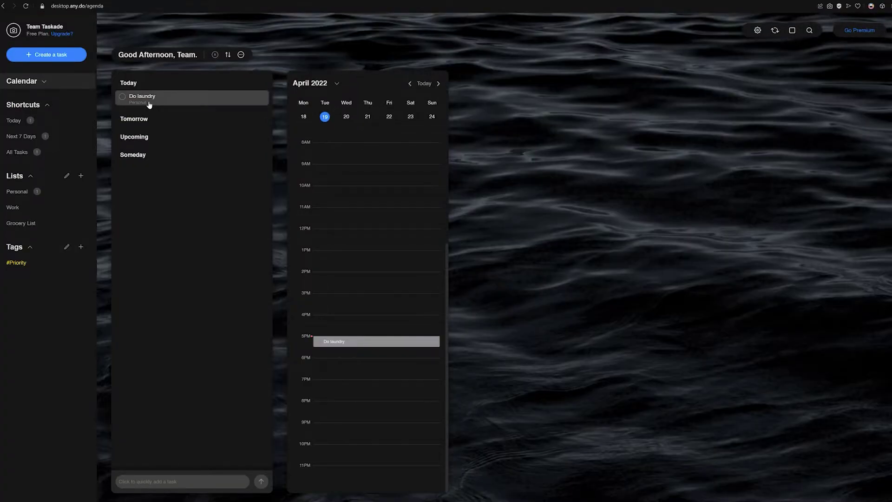
Open the Do laundry task's details in the Any.do agenda and check its list.
{"action": "left_click", "coordinate": [149, 102]}
{"action": "left_click", "coordinate": [431, 169]}
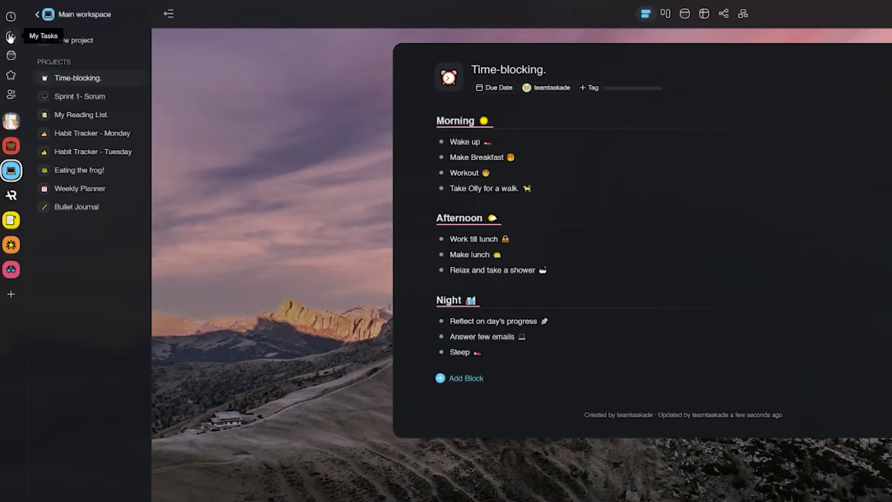
Go from My Tasks to the Main workspace, open My Reading List, then hide and restore the sidebar.
{"action": "left_click", "coordinate": [10, 37]}
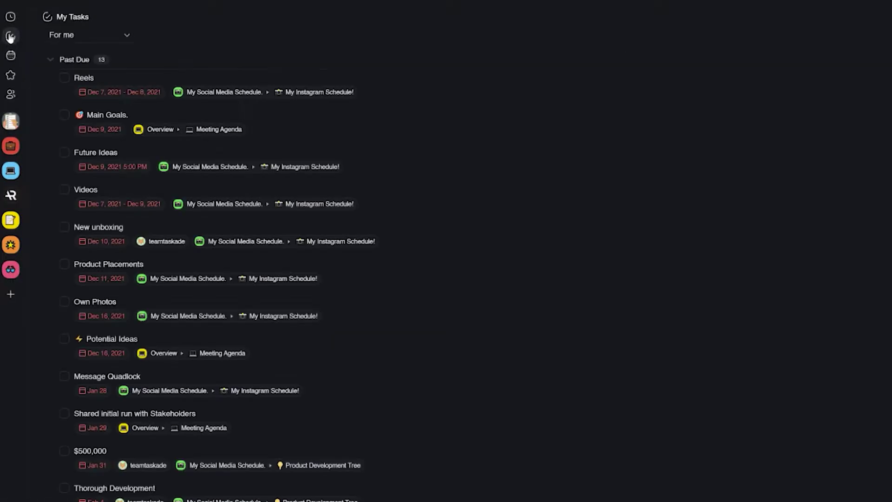
{"action": "left_click", "coordinate": [8, 139]}
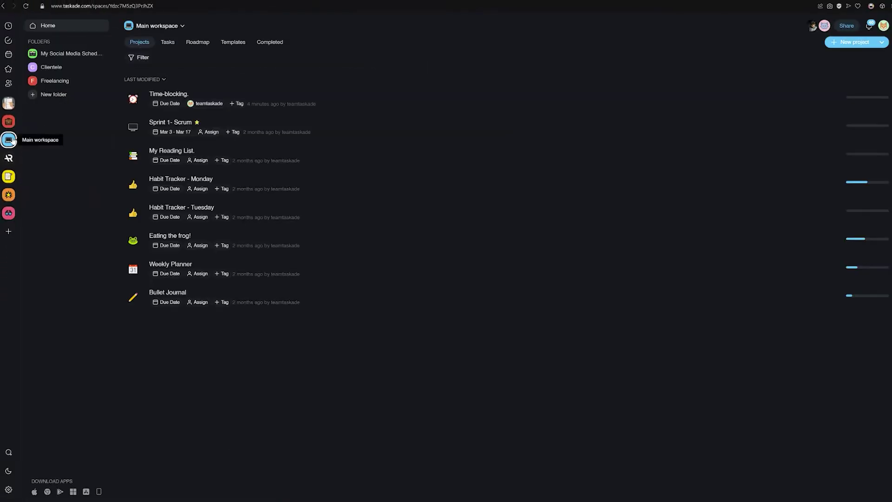
{"action": "left_click", "coordinate": [169, 150]}
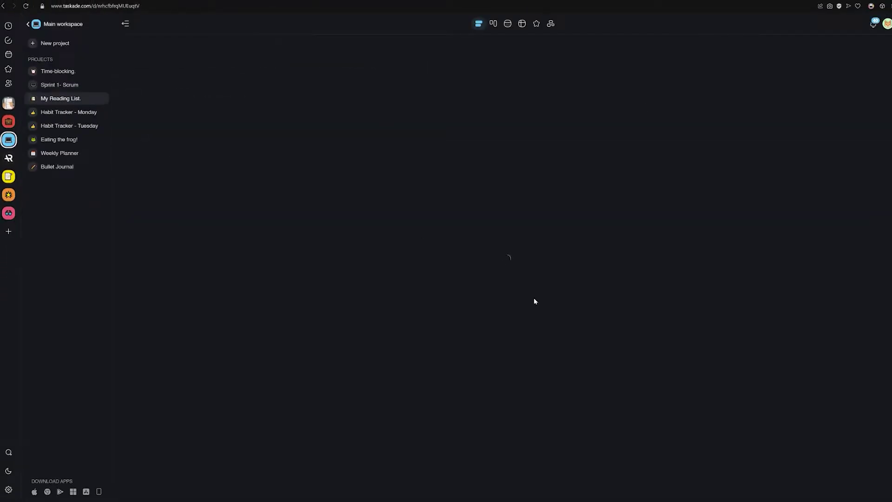
{"action": "left_click", "coordinate": [126, 23]}
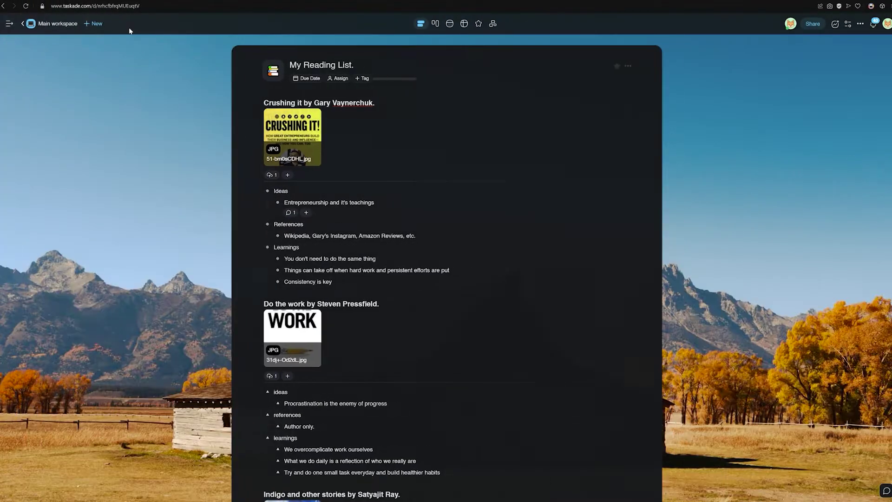
{"action": "left_click", "coordinate": [7, 24]}
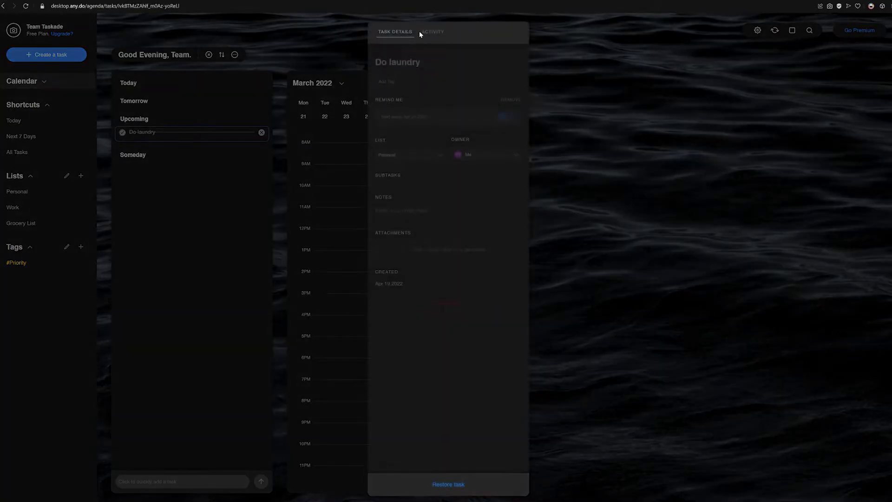
Restore the deleted Do laundry task and set its reminder to Apr 25.
{"action": "left_click", "coordinate": [448, 483]}
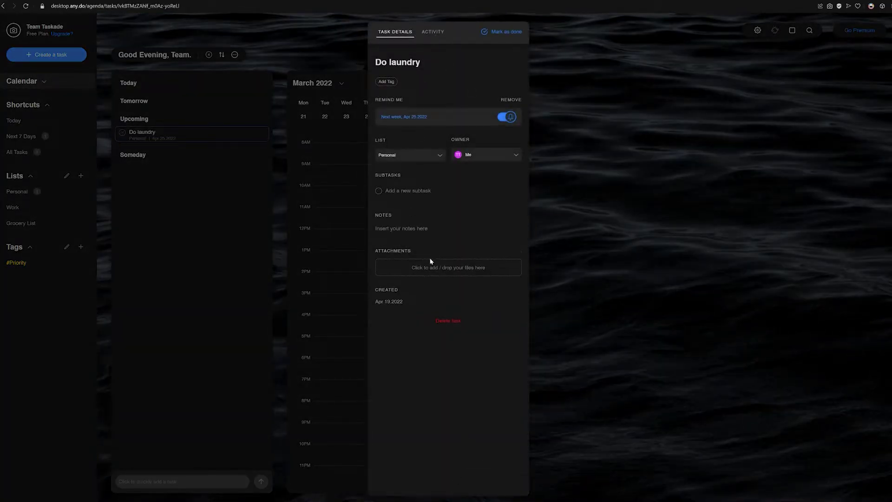
{"action": "left_click", "coordinate": [422, 119]}
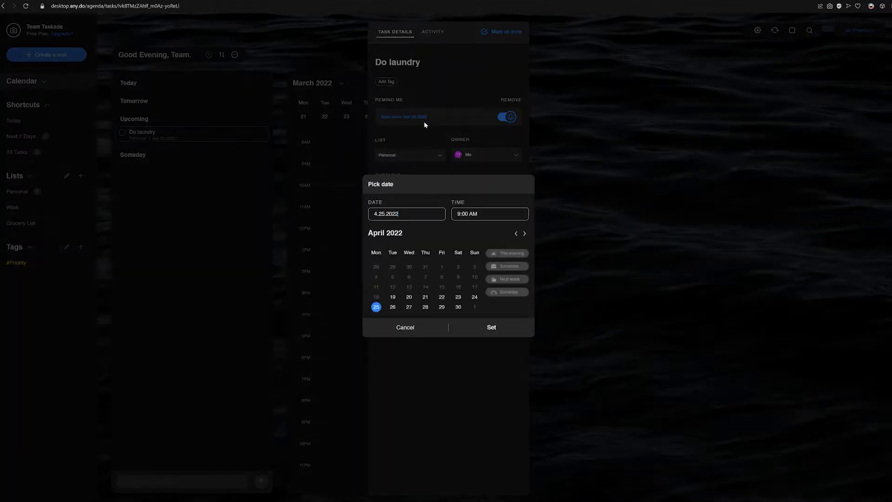
{"action": "left_click", "coordinate": [490, 328]}
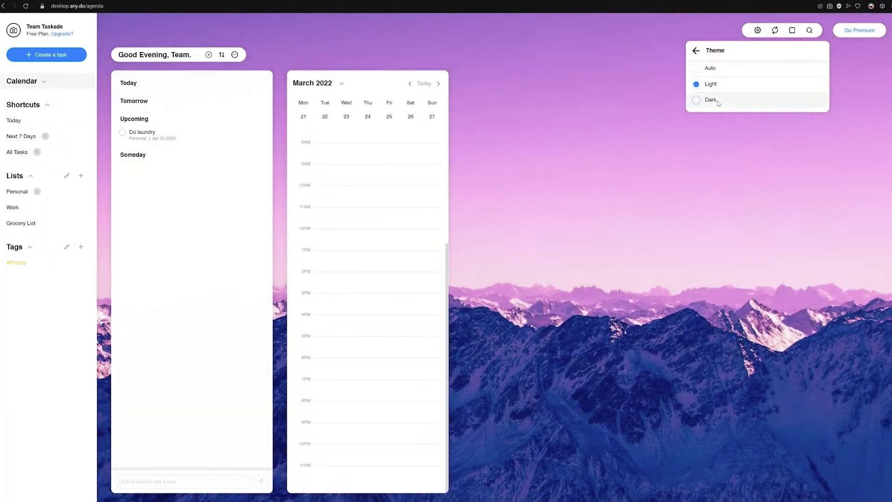
Switch Any.do back to the dark theme, close Settings, and view the Premium upgrade offer.
{"action": "left_click", "coordinate": [716, 100]}
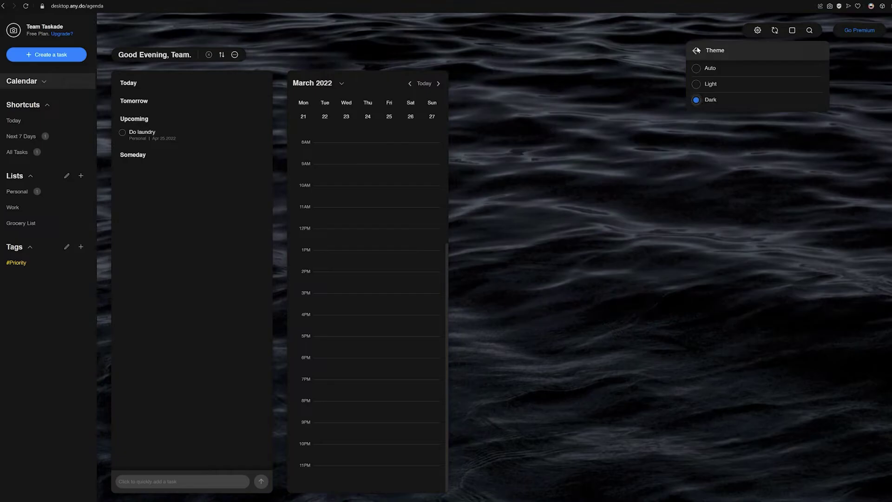
{"action": "left_click", "coordinate": [697, 50]}
{"action": "left_click", "coordinate": [279, 143]}
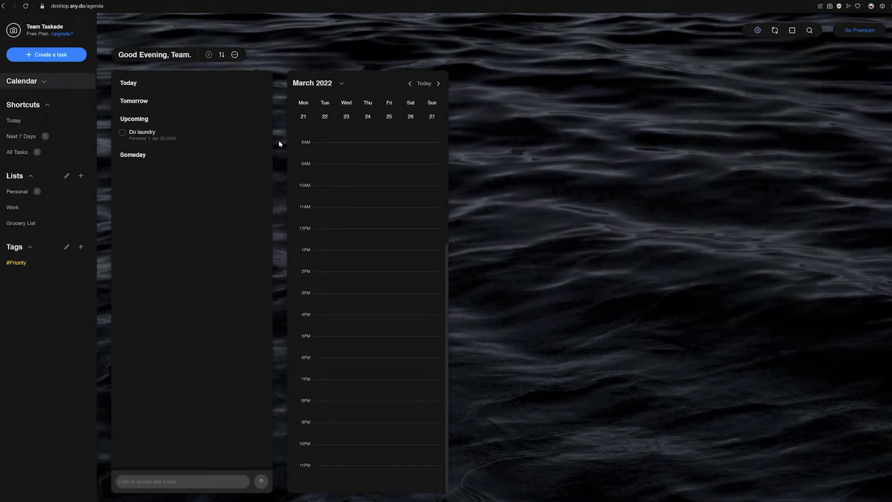
{"action": "left_click", "coordinate": [67, 36]}
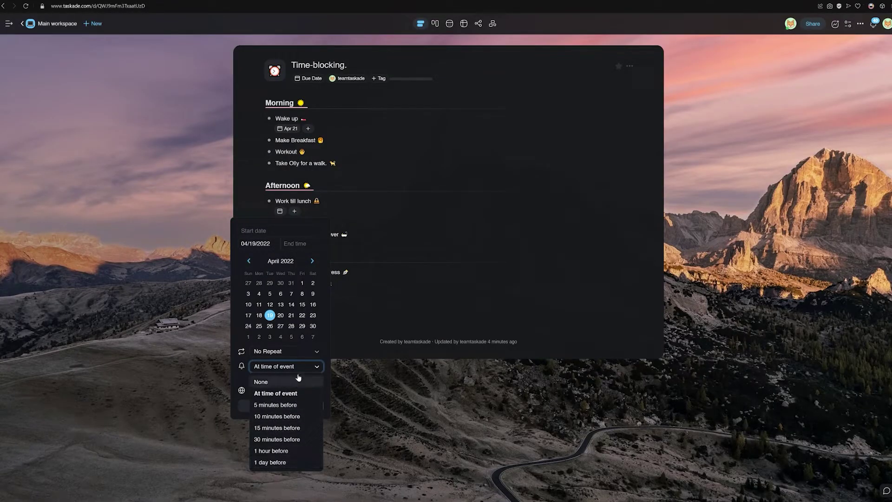
Keep the reminder at time of event, then view Time-blocking as board, calendar, table, mind map, and list.
{"action": "left_click", "coordinate": [283, 392]}
{"action": "left_click", "coordinate": [268, 405]}
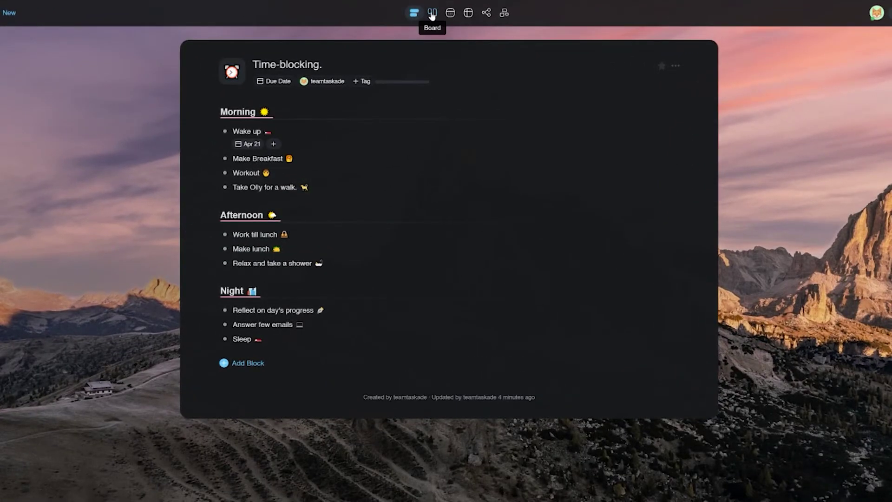
{"action": "left_click", "coordinate": [432, 12]}
{"action": "left_click", "coordinate": [451, 13]}
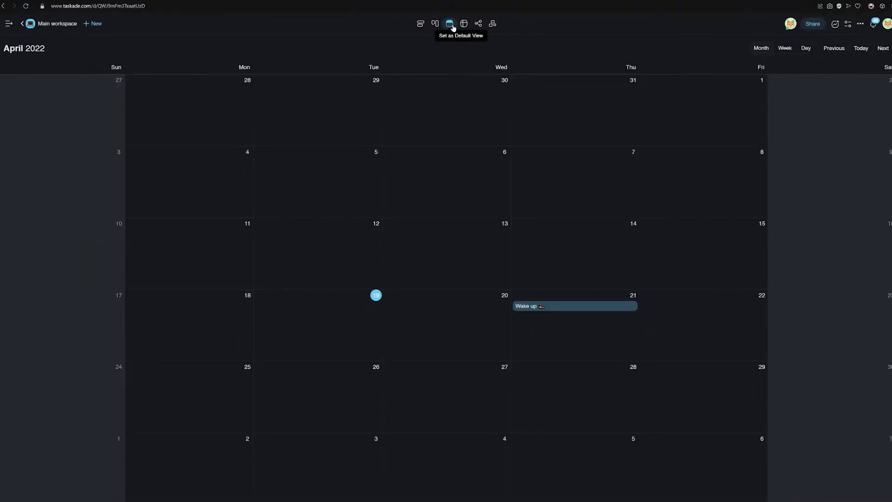
{"action": "left_click", "coordinate": [464, 25]}
{"action": "left_click", "coordinate": [479, 24]}
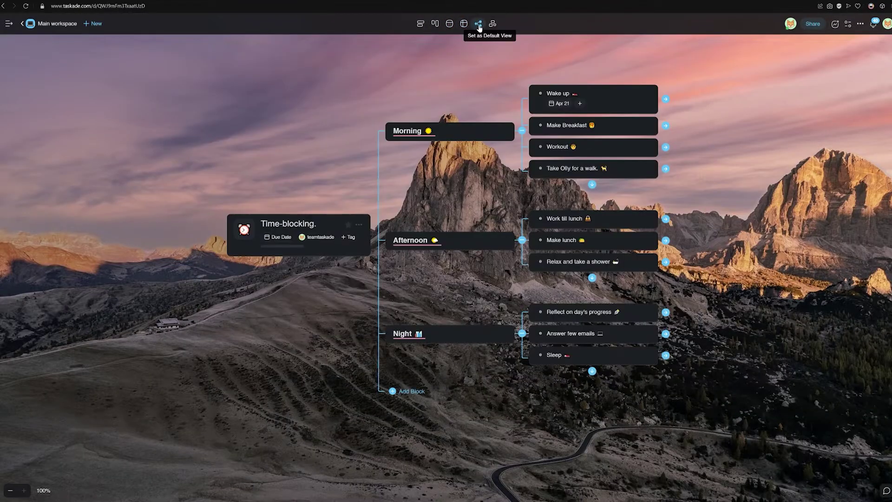
{"action": "left_click", "coordinate": [422, 24]}
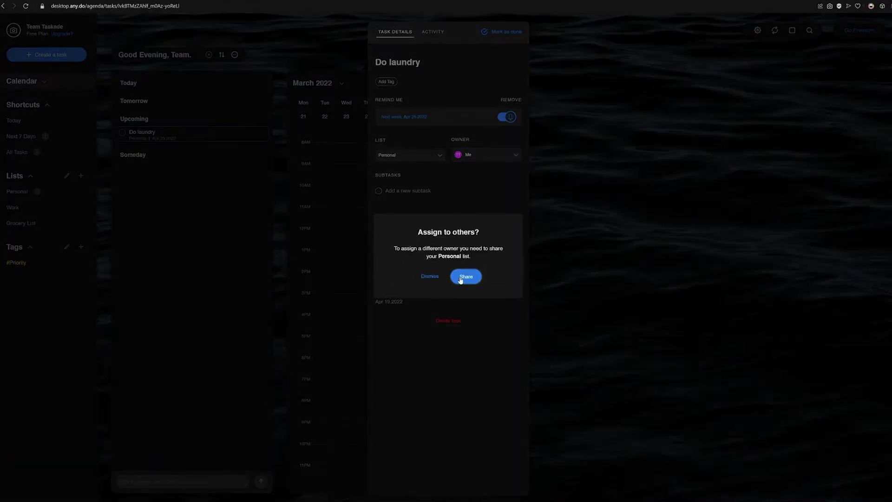
Share the Personal list so Do laundry can be assigned, then comment on Work till lunch.
{"action": "left_click", "coordinate": [464, 277]}
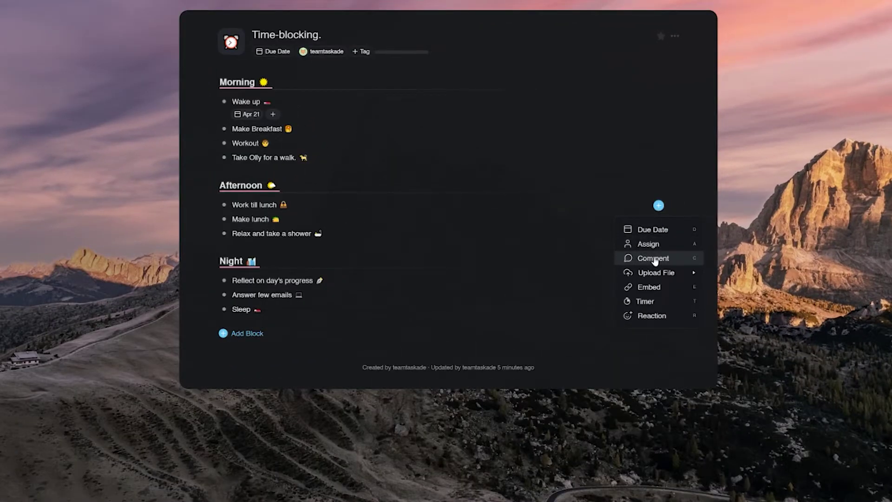
{"action": "left_click", "coordinate": [654, 260]}
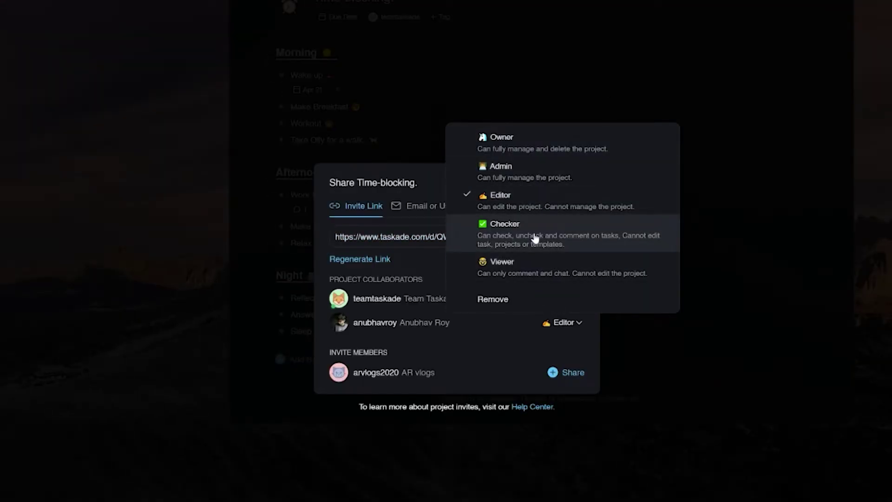
Make the second collaborator a Checker, post the calling chat note, and start a video call.
{"action": "left_click", "coordinate": [535, 232]}
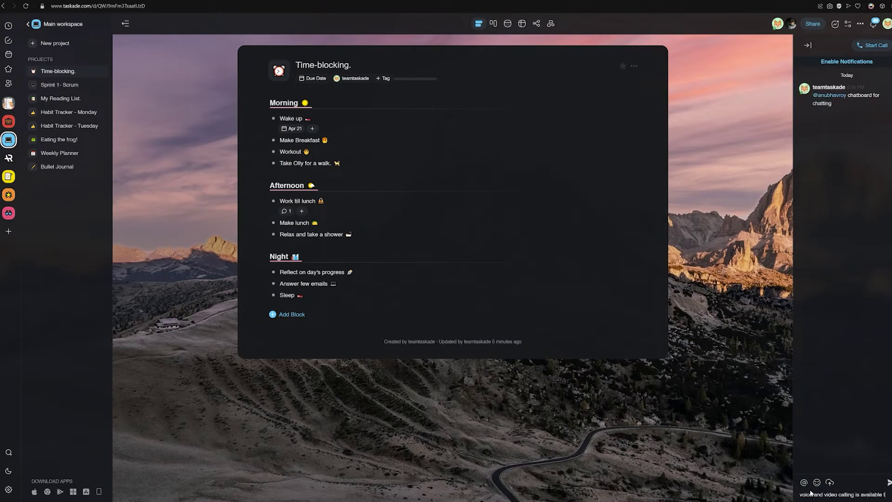
{"action": "key", "text": "Return"}
{"action": "left_click", "coordinate": [871, 45]}
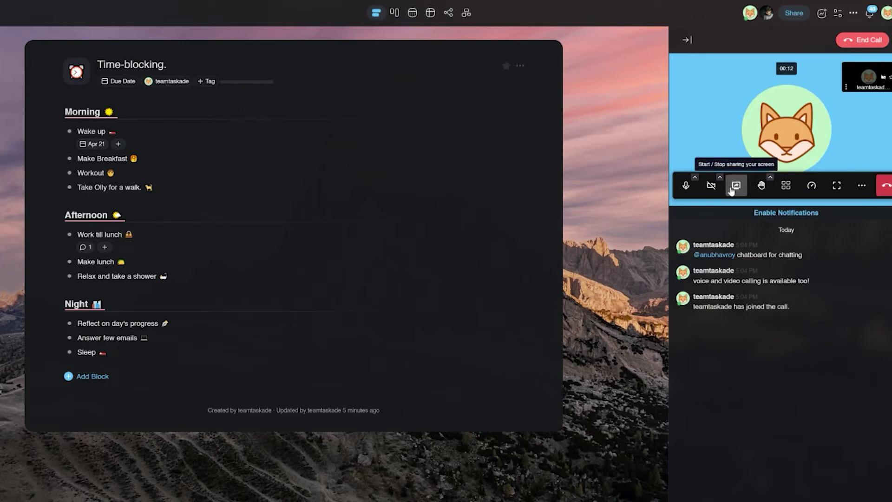
Share a chosen window's screen in the Taskade call.
{"action": "left_click", "coordinate": [736, 185]}
{"action": "left_click", "coordinate": [331, 121]}
{"action": "left_click", "coordinate": [416, 203]}
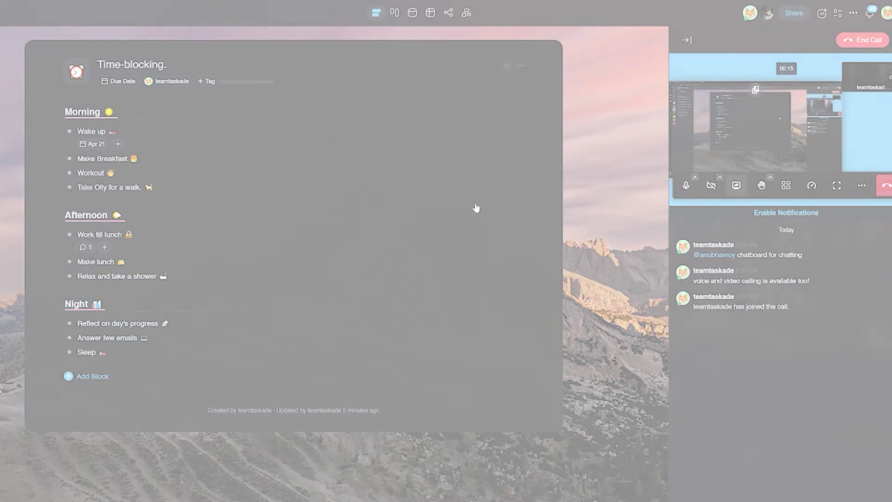